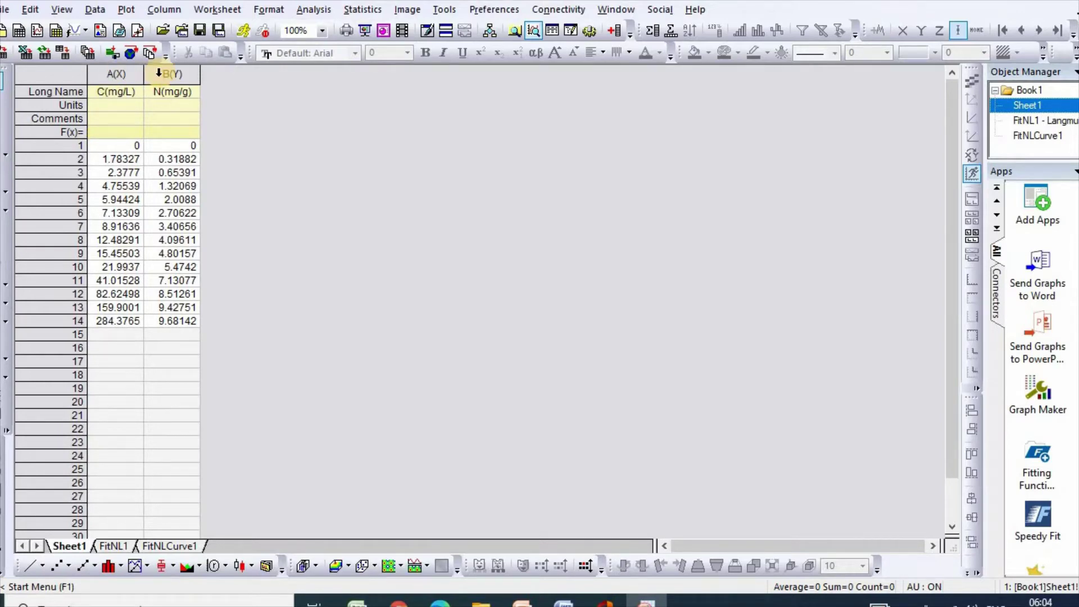
Step: Plot column N(mg/g) against C(mg/L) as a scatter graph
click(126, 9)
key(Escape)
drag(125, 75, 150, 75)
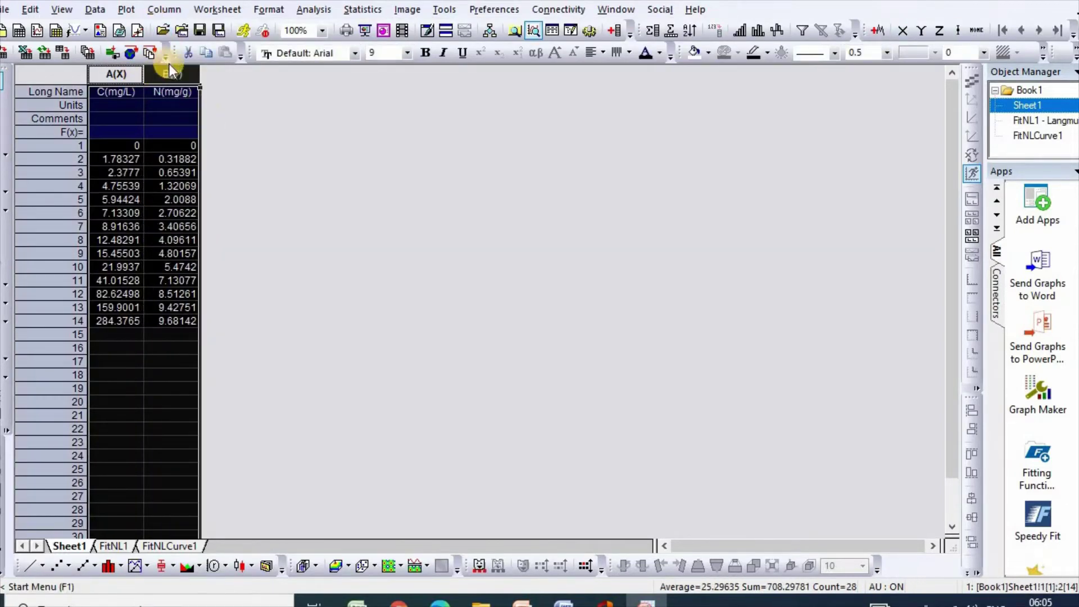
click(126, 11)
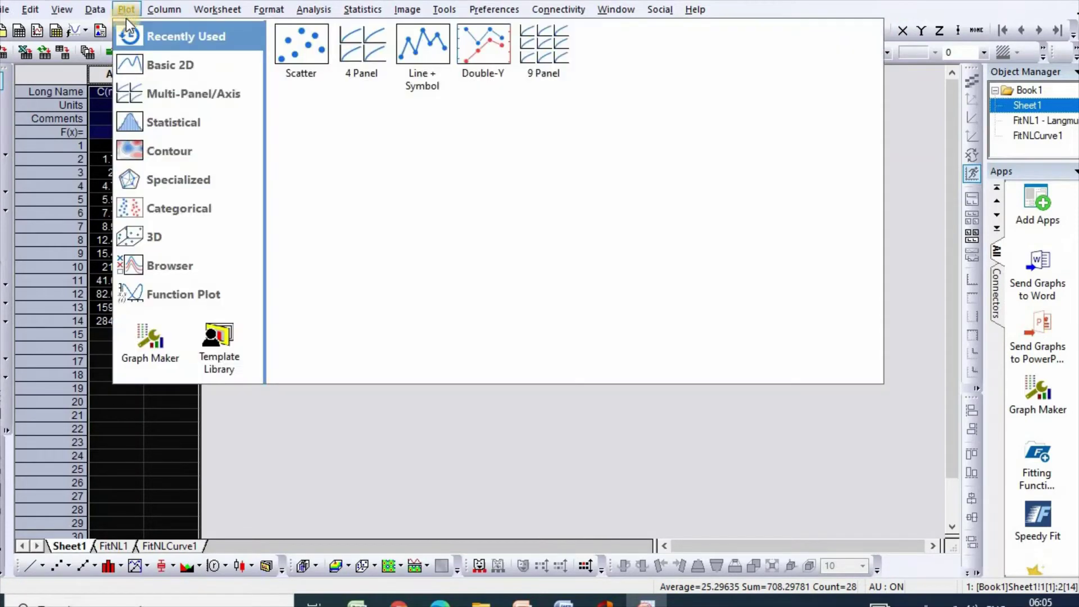
click(305, 63)
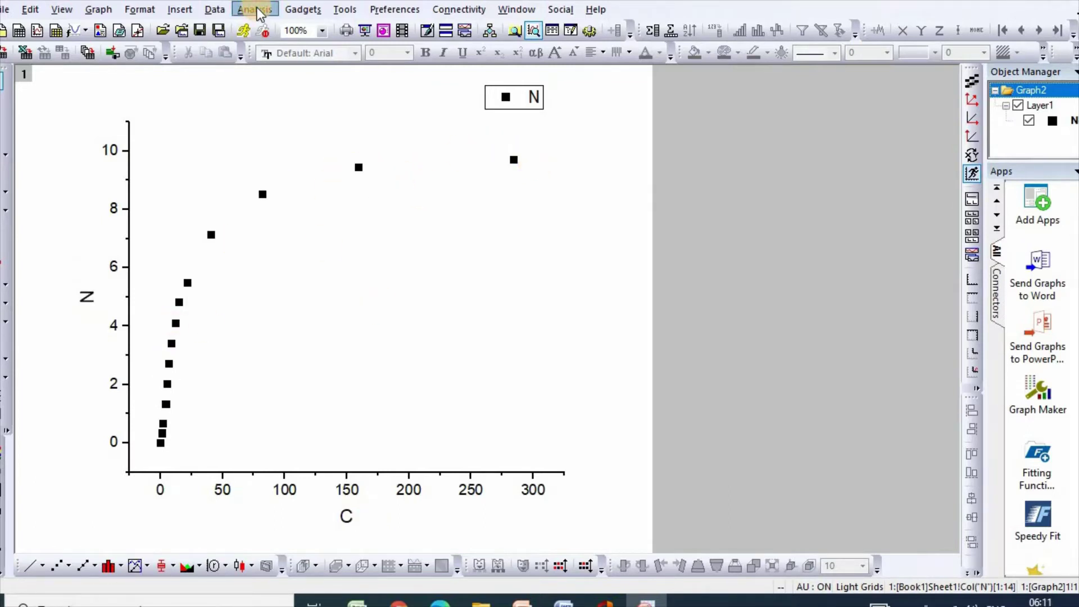
Step: Start a nonlinear curve fit, create the 'Adsorption isptherm model' category, and begin a new function in it
click(256, 10)
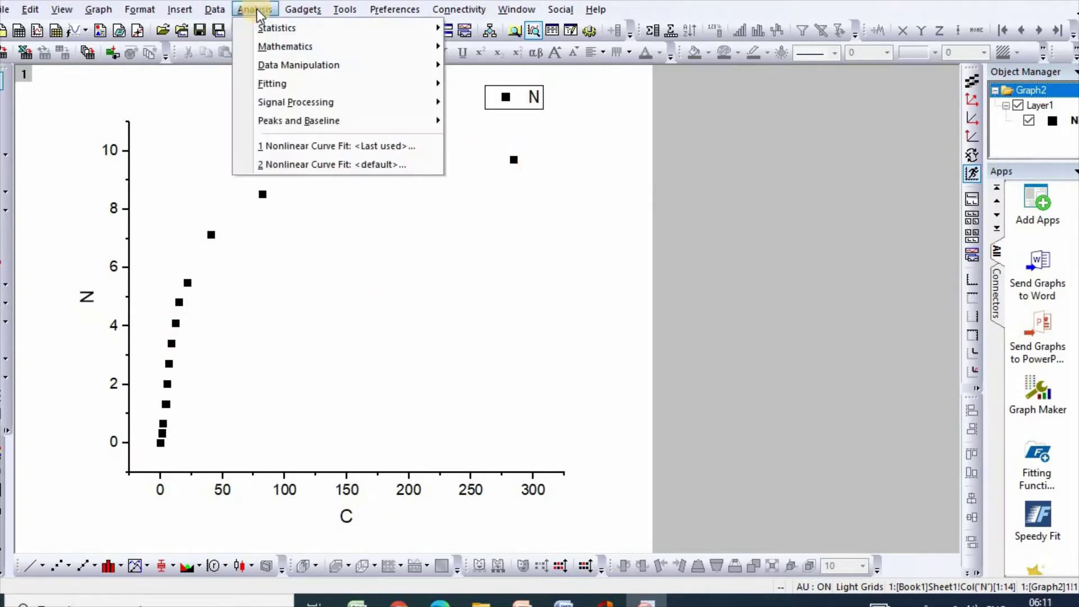
click(348, 166)
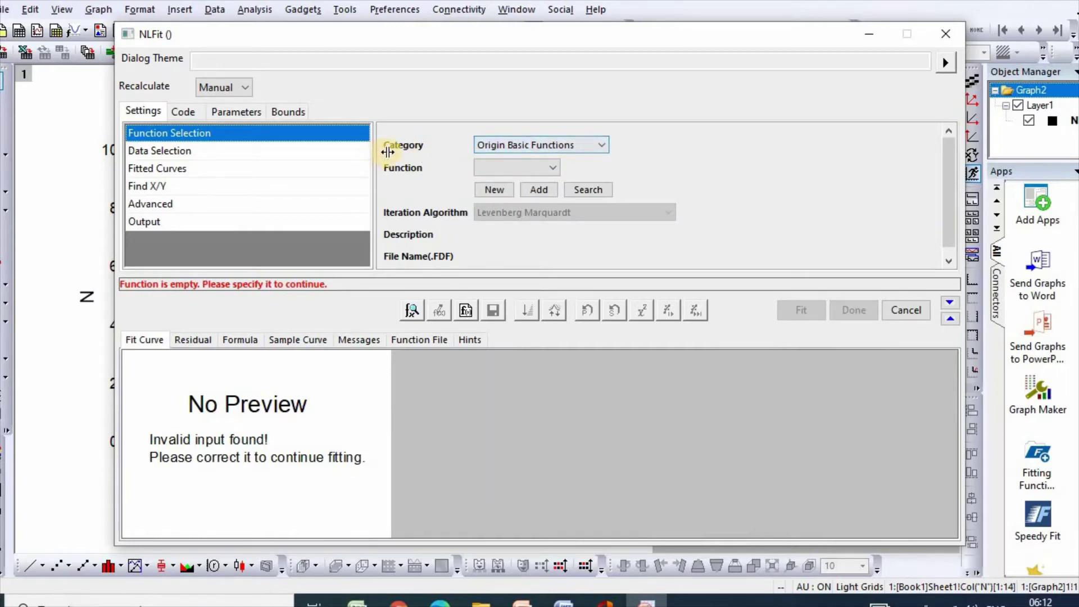
click(600, 145)
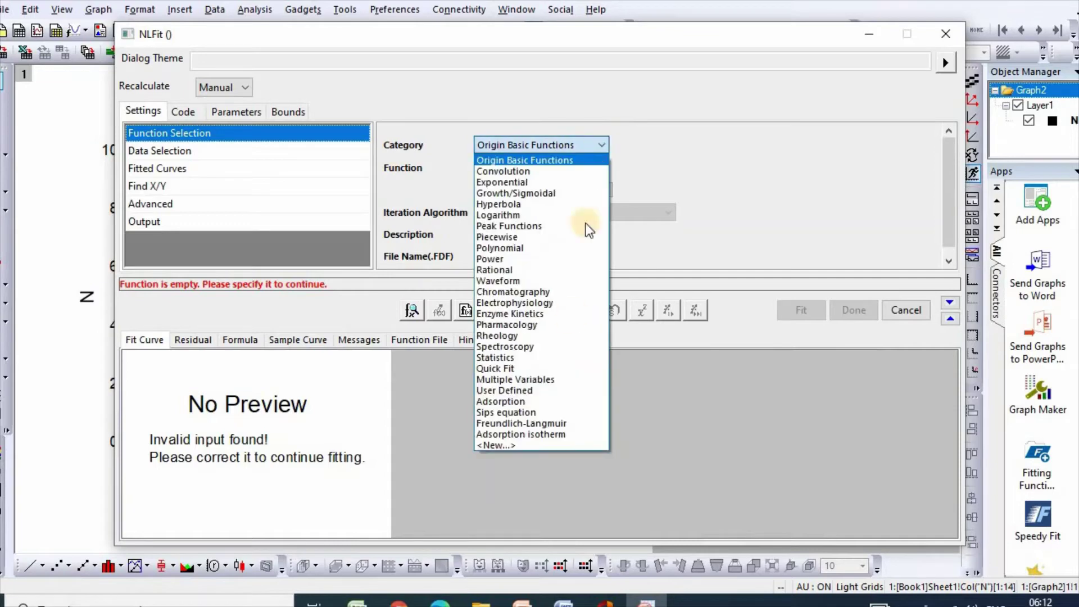
click(507, 447)
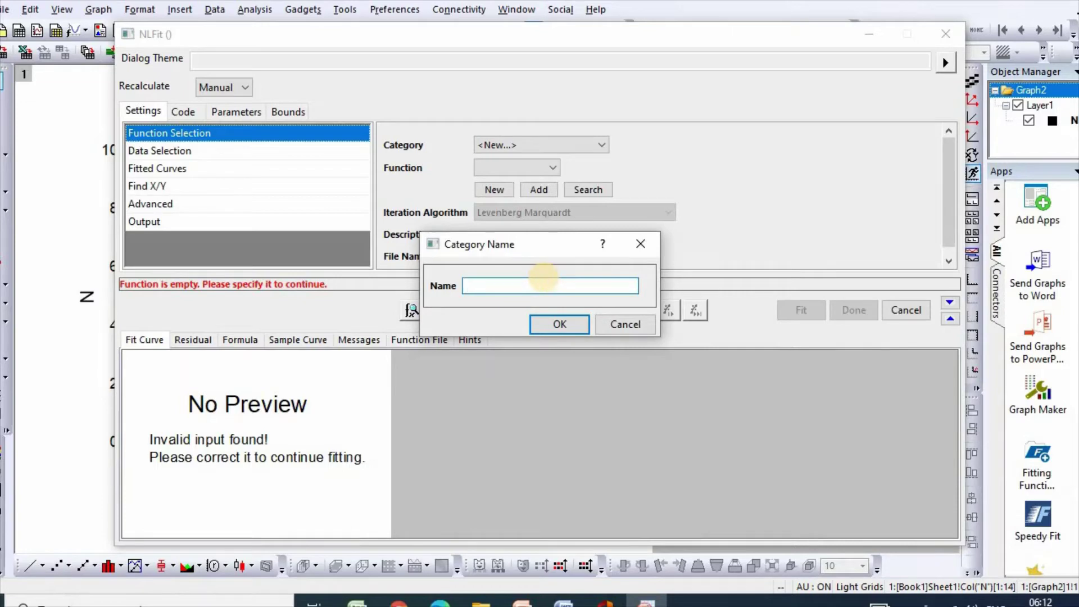
text(Adsorption isptherm model)
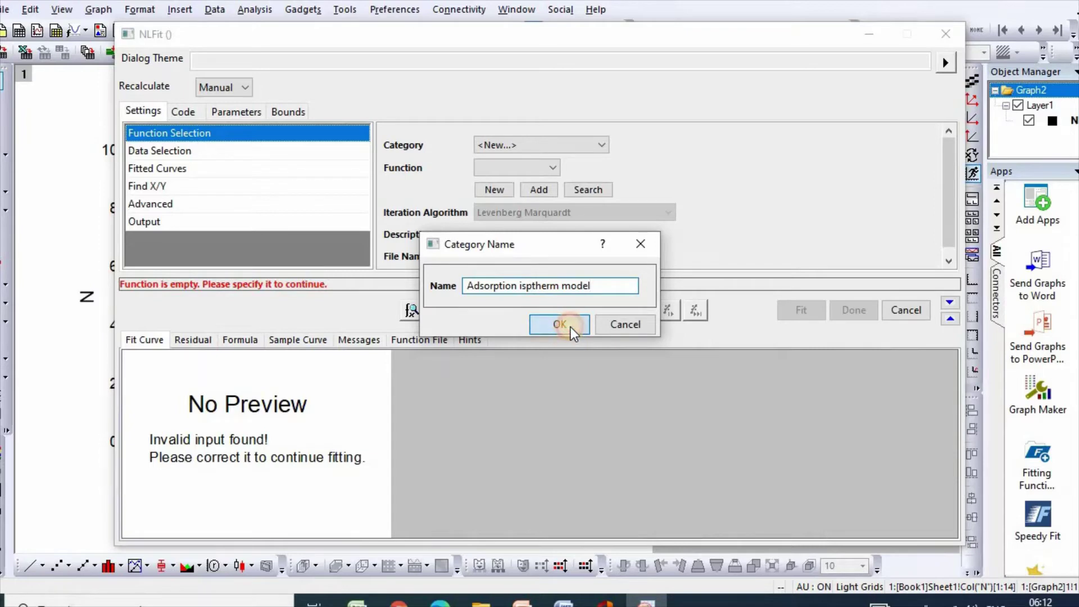
click(571, 326)
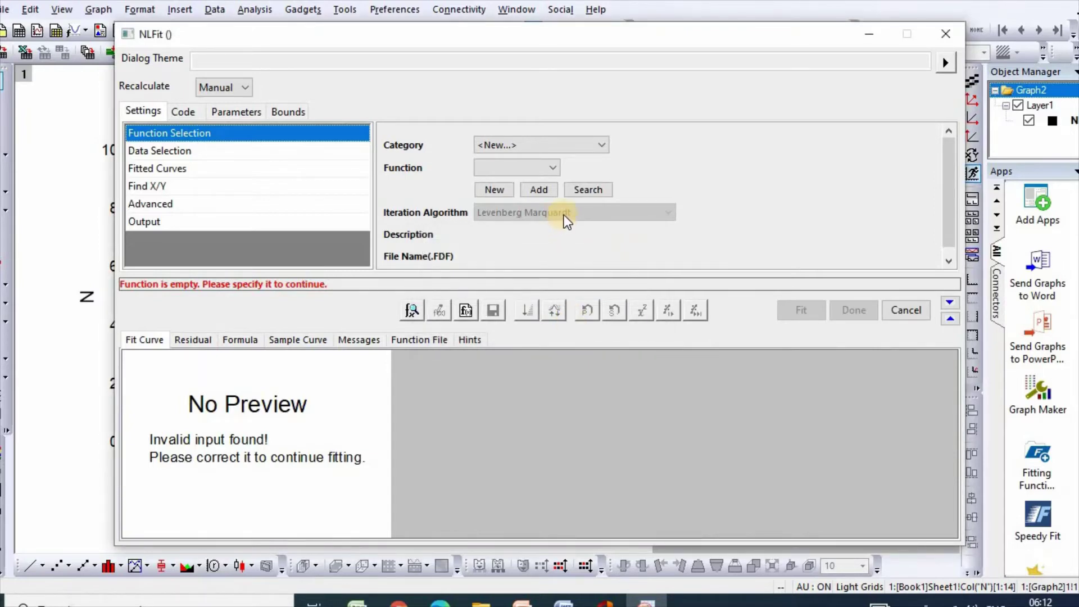
click(554, 169)
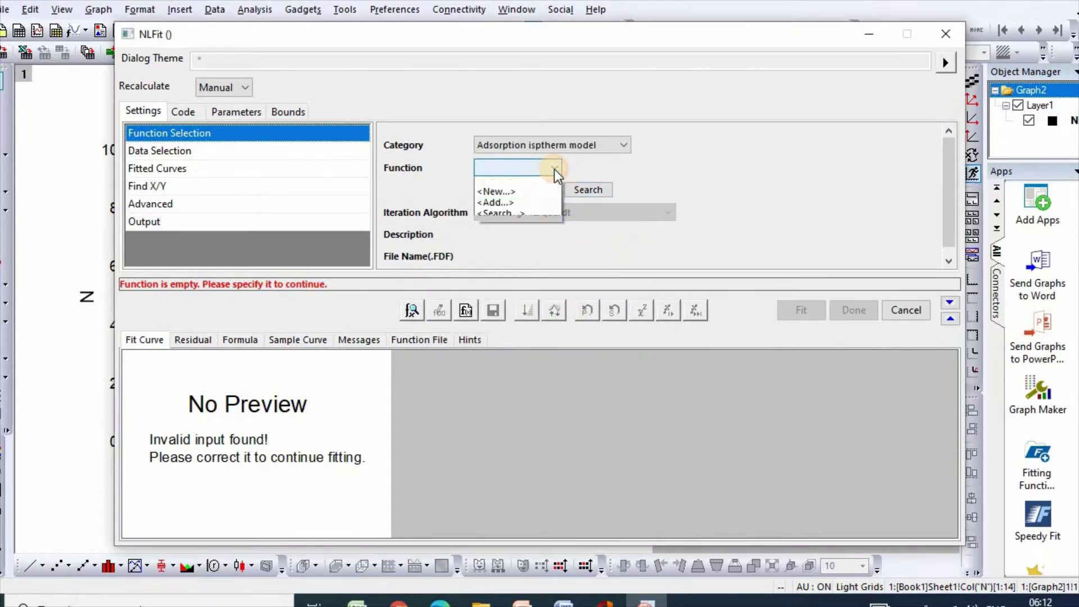
click(514, 193)
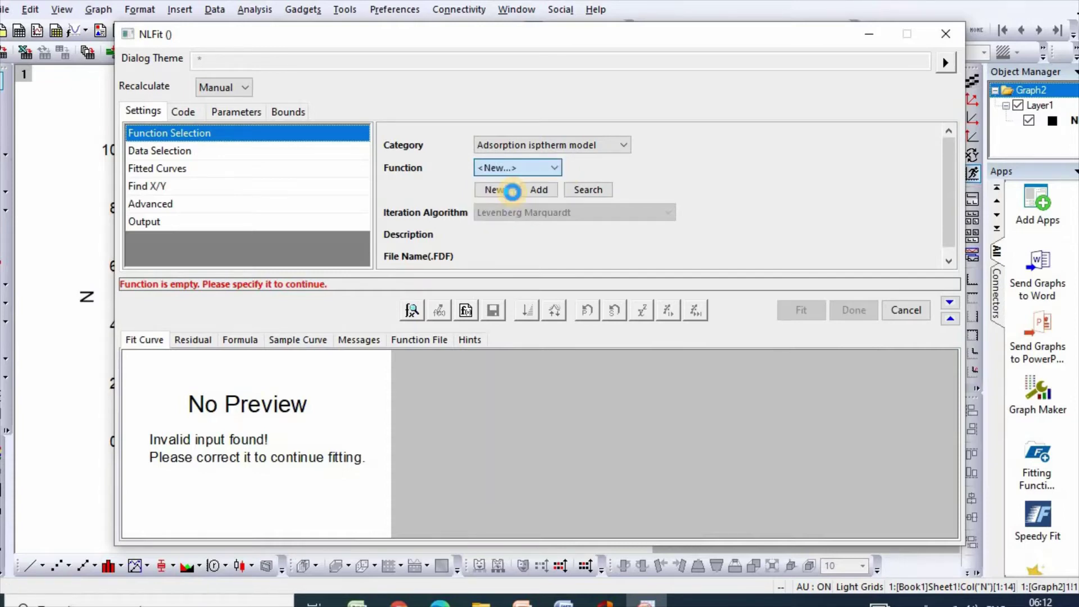
Step: Name the function LangmuirFreundlichisothermmodel, accept the trimmed-name warning, and continue
click(512, 191)
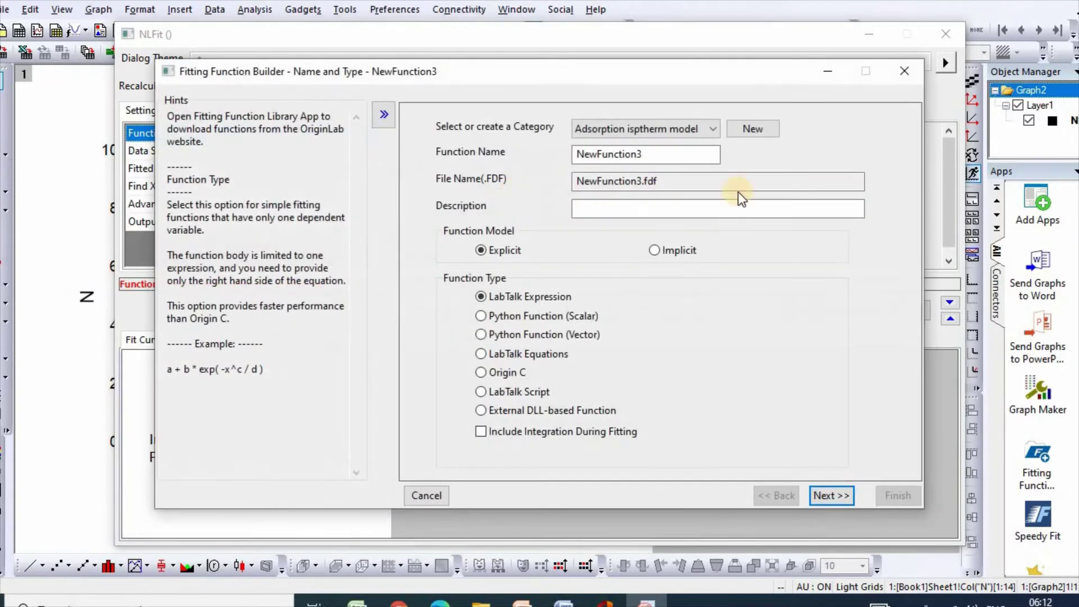
double_click(632, 155)
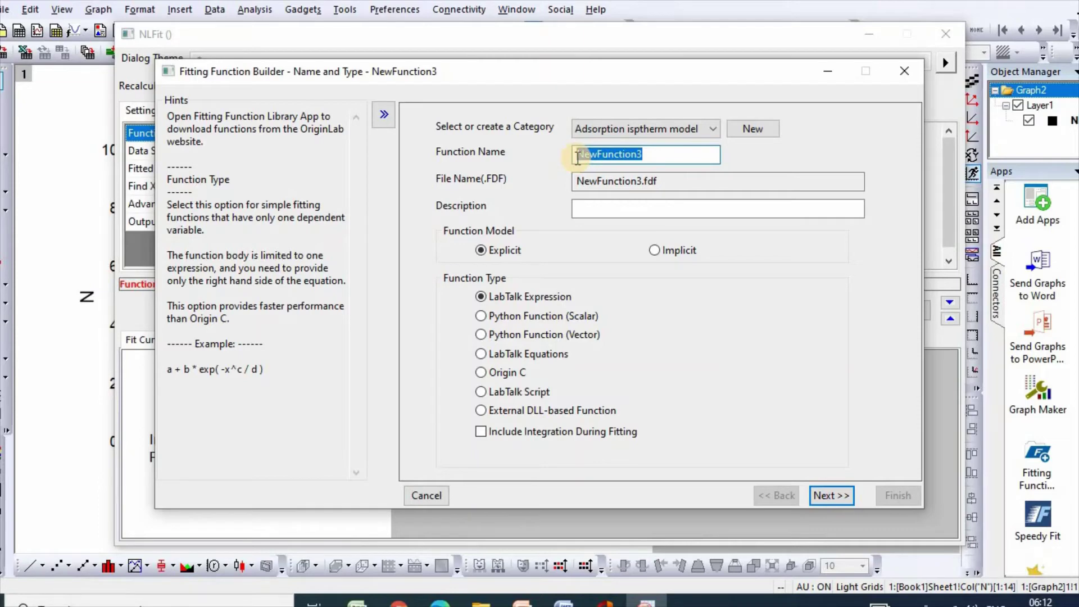
text(Langmuirf)
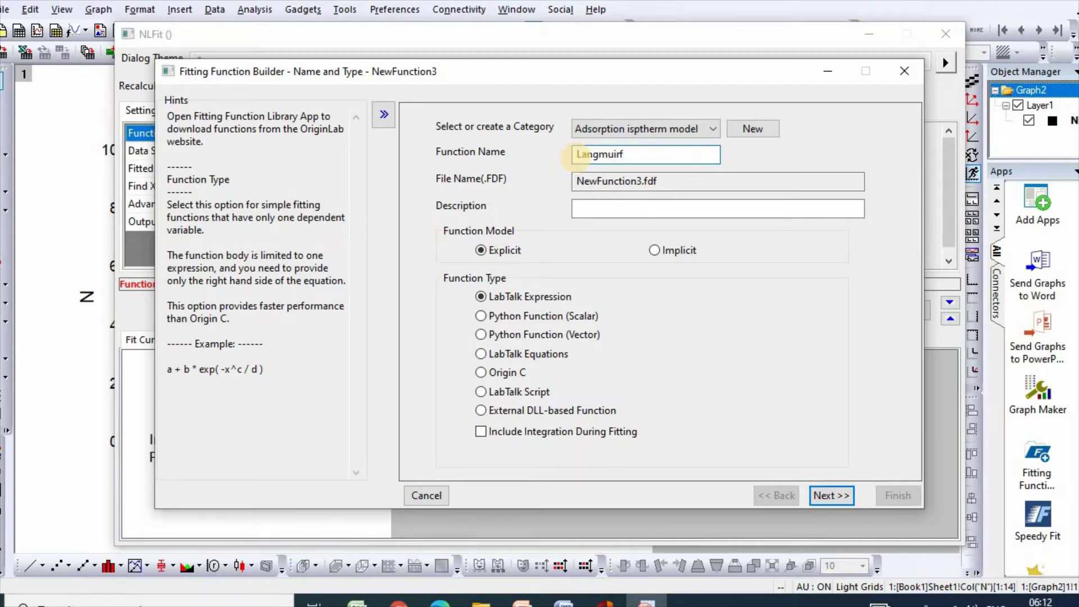
key(BackSpace)
text(Freundlichisotherm)
double_click(576, 154)
text(Langmuir)
text(-Fre)
text(un)
text(lich)
text(isotherm)
text(model)
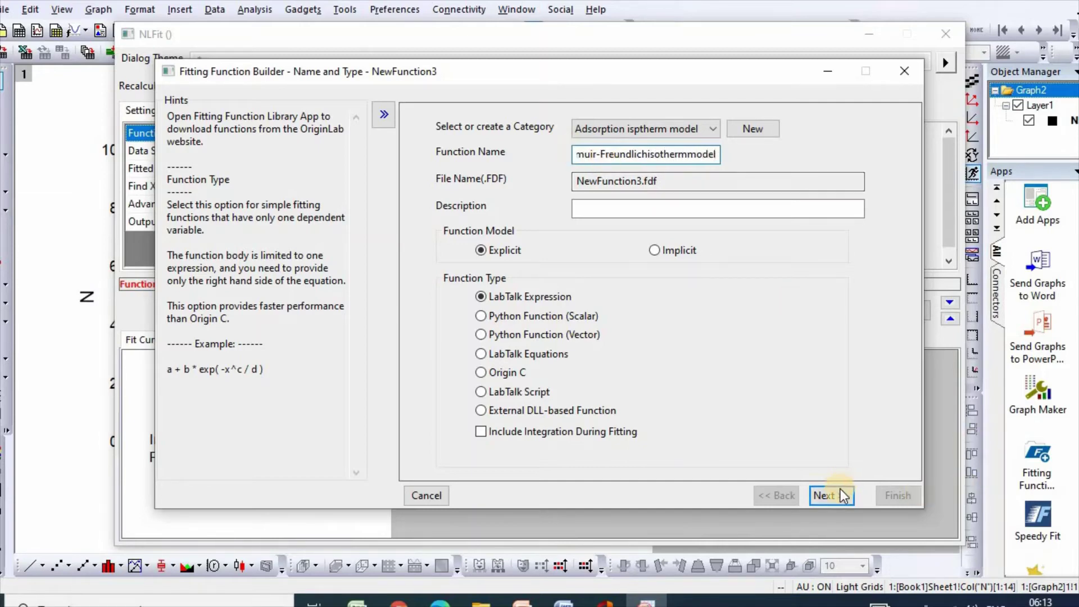
click(839, 493)
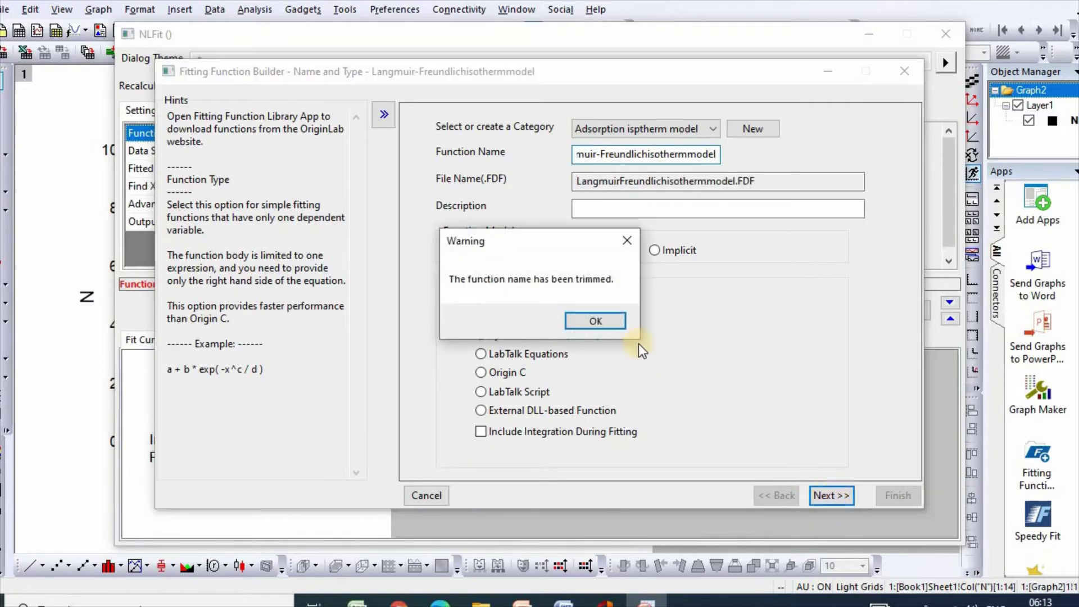
click(608, 320)
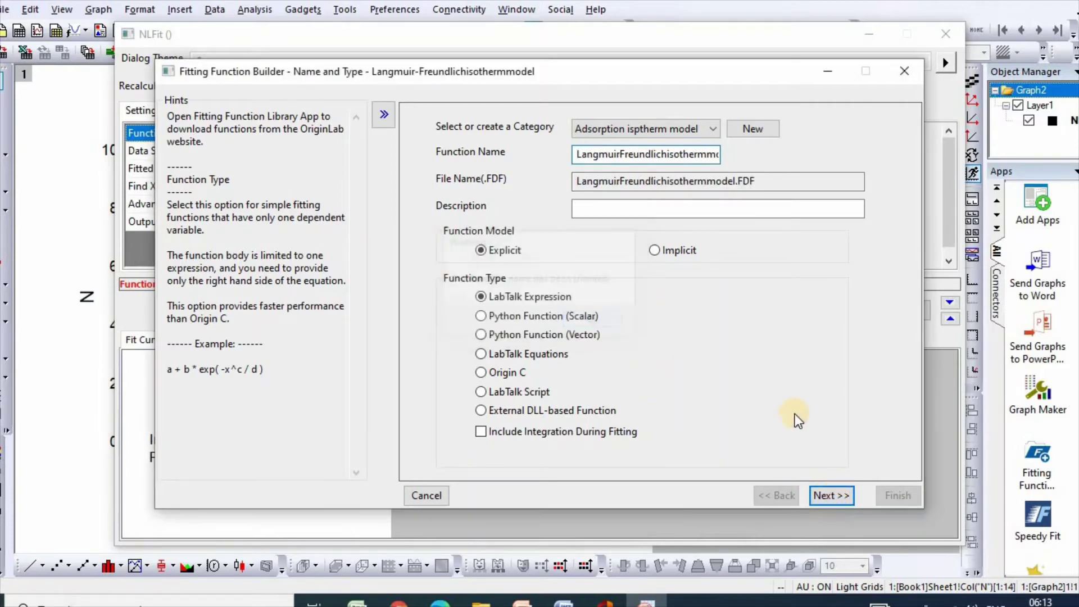
click(834, 495)
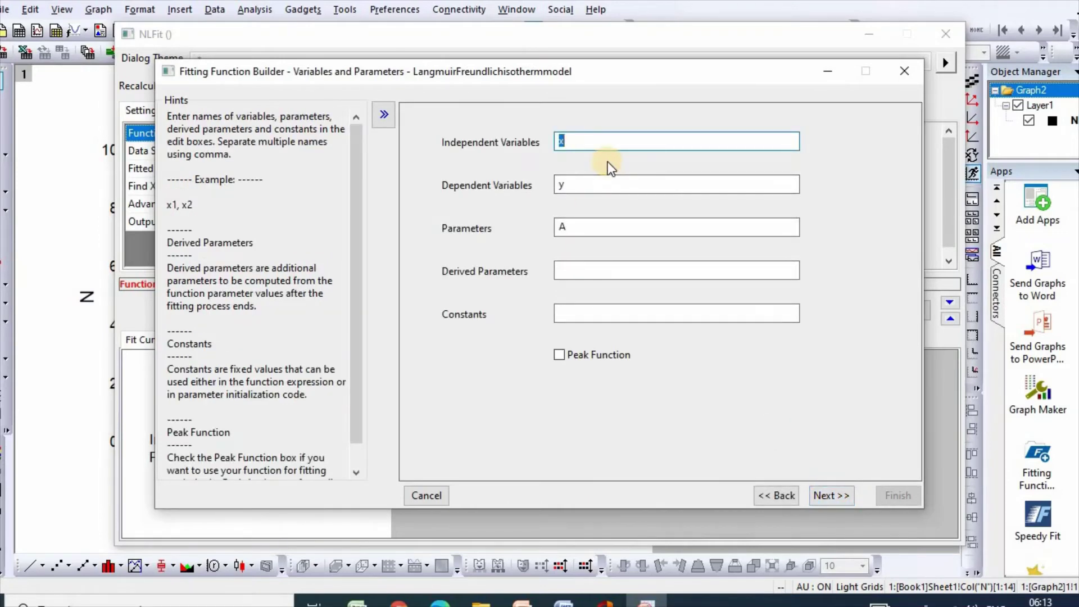
Step: Set C as independent variable, N as dependent, and parameters Nmax, K, n
text(C)
double_click(558, 186)
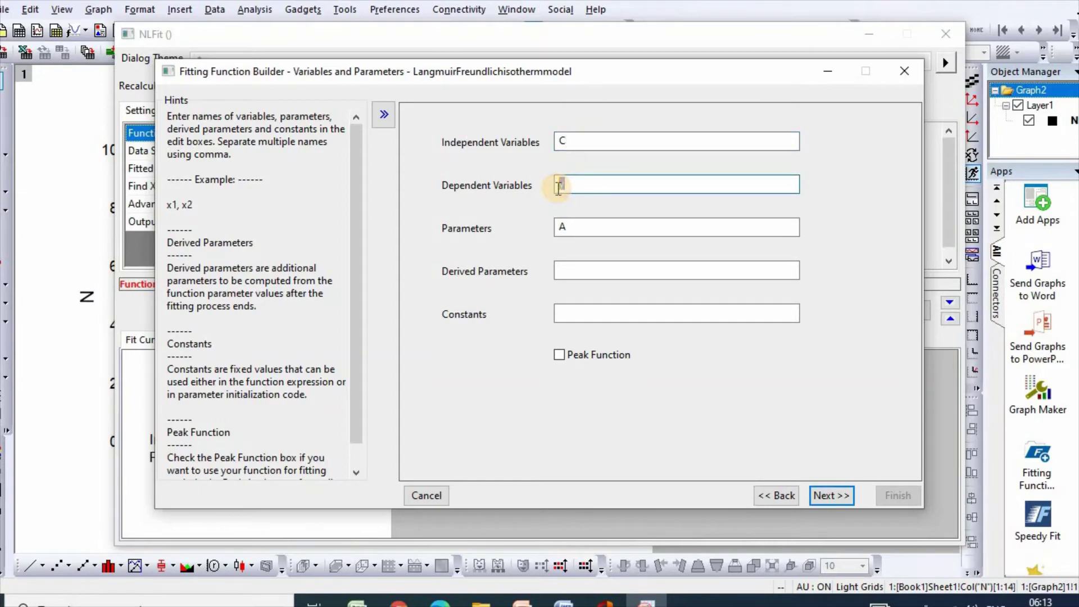
text(N)
double_click(562, 228)
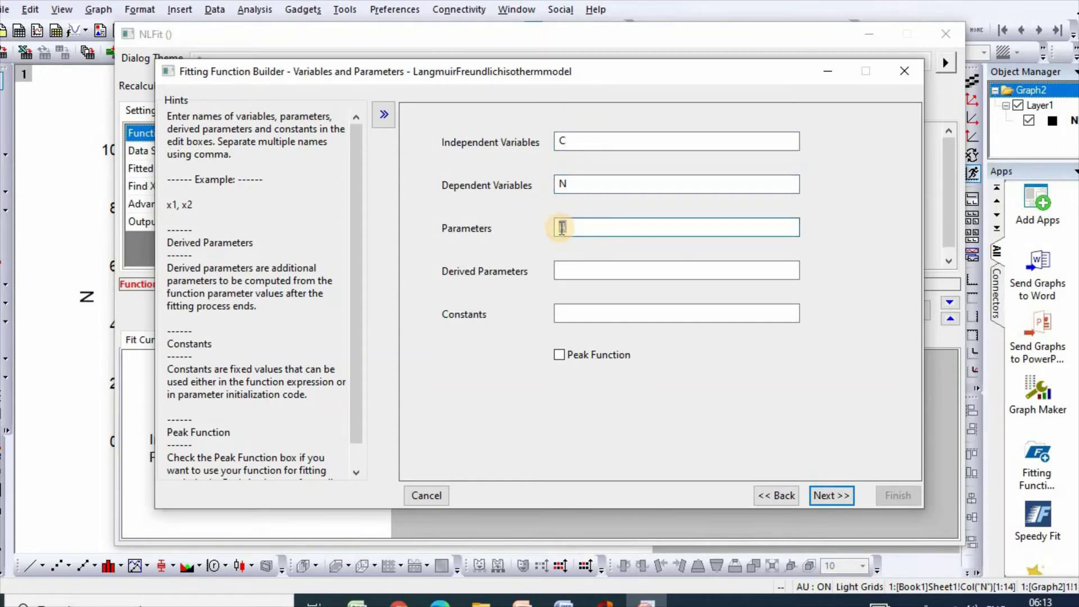
text(N)
text(max)
text(,)
text( K, n)
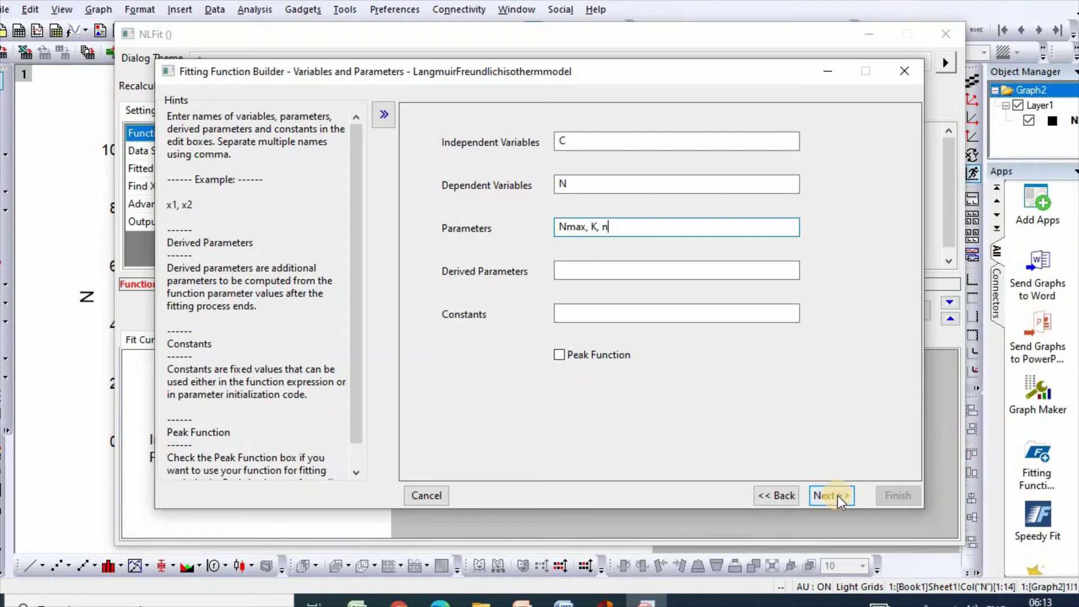
click(838, 495)
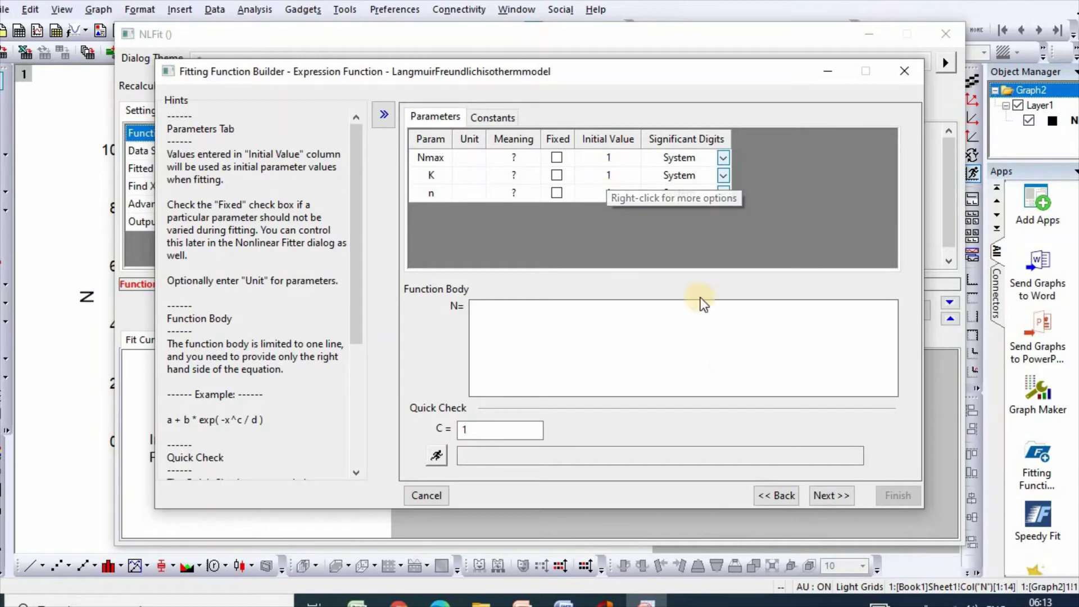
Step: Enter the function body Nmax*K*C^n/(1+K*C^n) and continue
click(486, 318)
text(Nma)
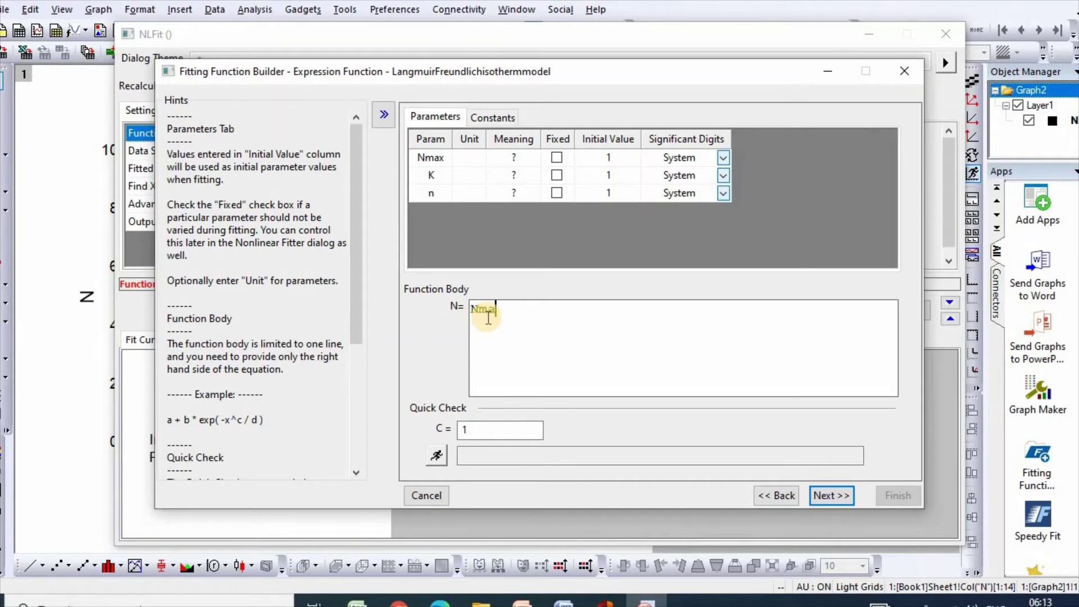
text(x)
text(*K*)
text(C^)
text(n/(1)
text(+)
text(K)
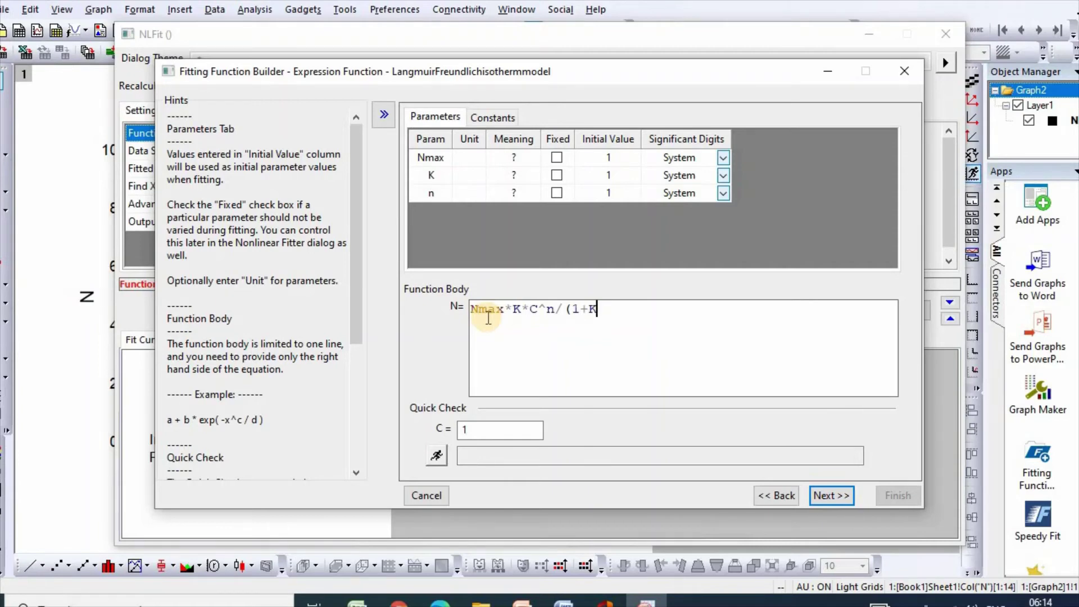
text(*)
text(C^n))
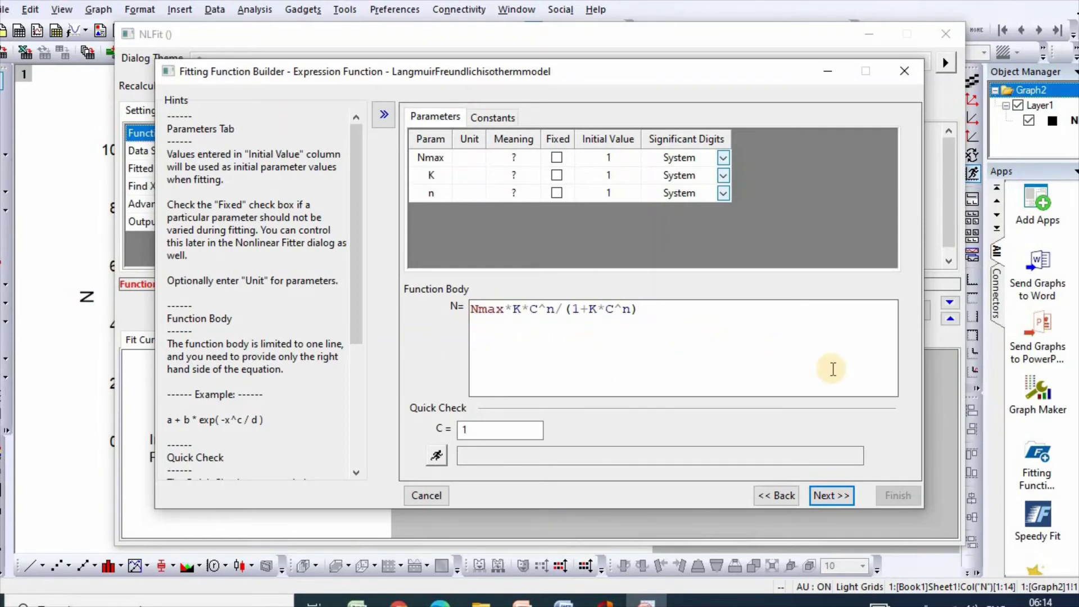
click(830, 499)
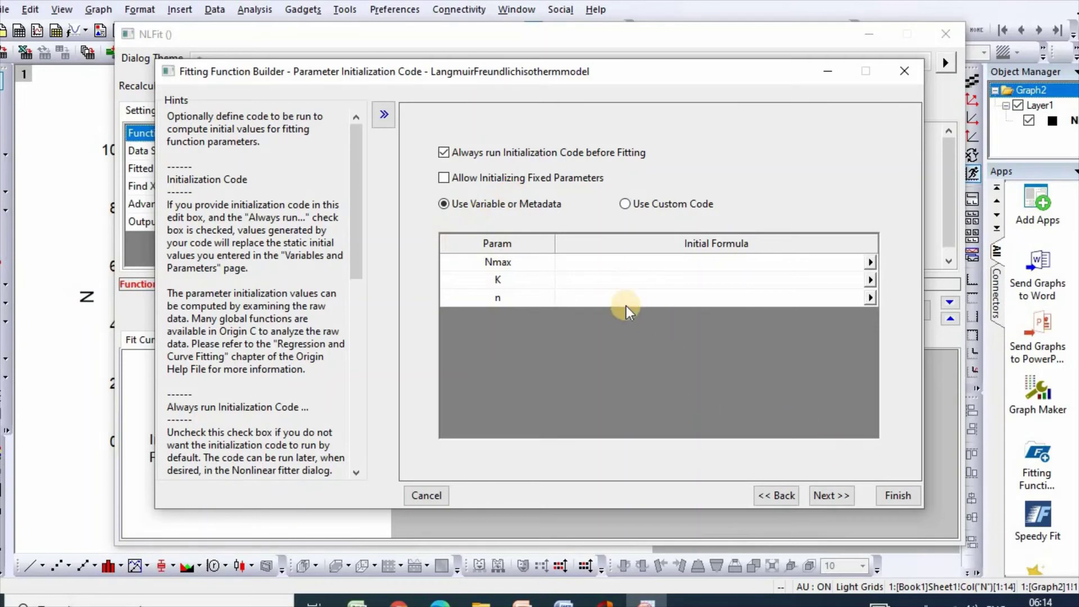
Step: Give Nmax and K strict lower bounds of 0 ('<')
click(841, 497)
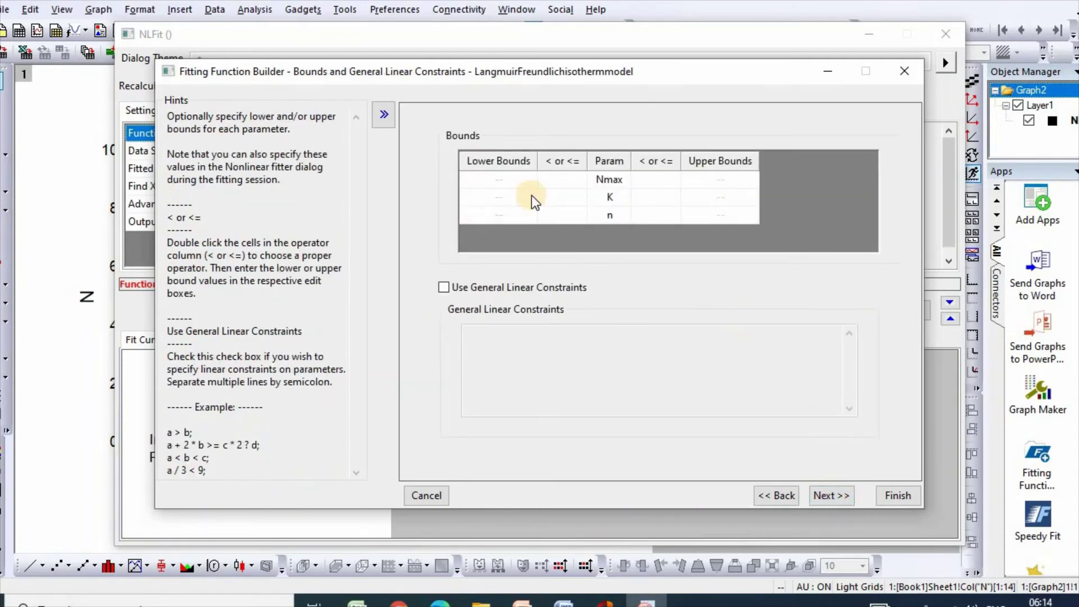
click(567, 180)
double_click(569, 182)
click(500, 183)
text(0)
click(562, 198)
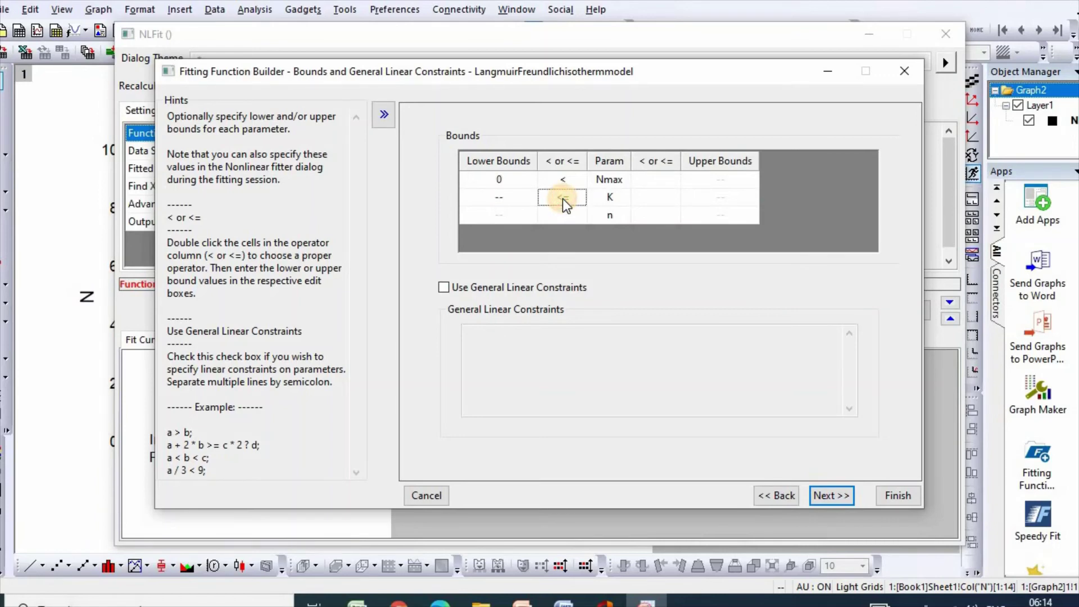
click(497, 200)
text(0)
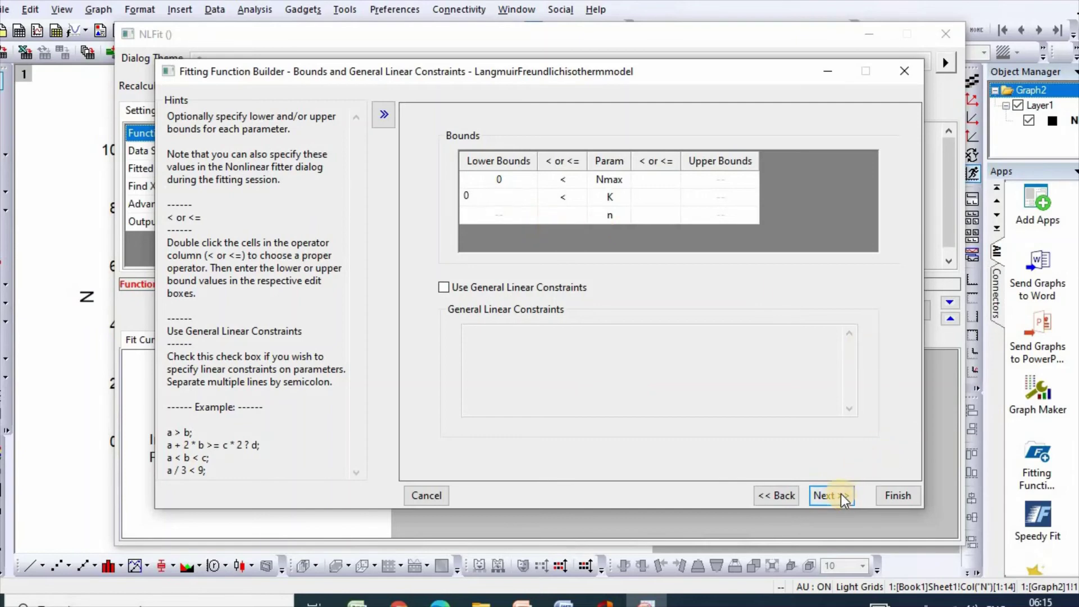
Step: Skip the remaining builder pages and finish the LangmuirFreundlichisothermmodel function
click(843, 498)
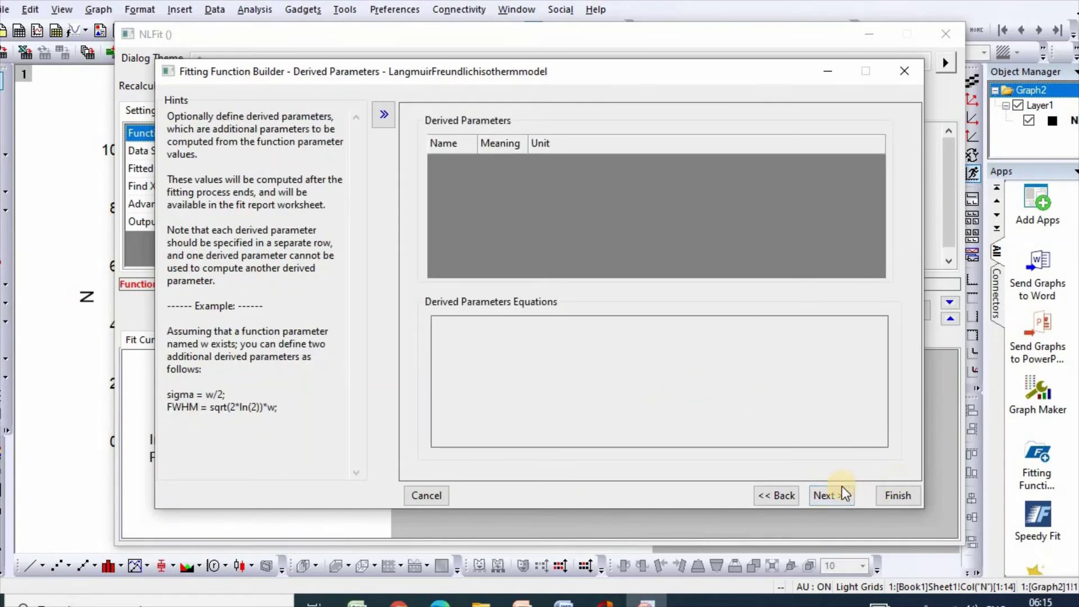
click(843, 495)
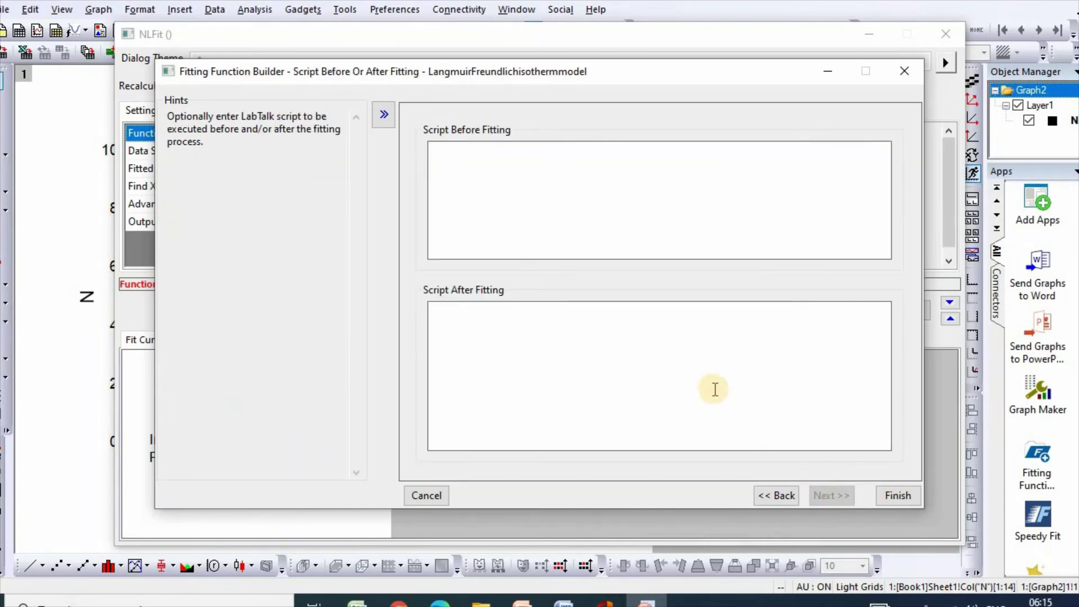
click(899, 496)
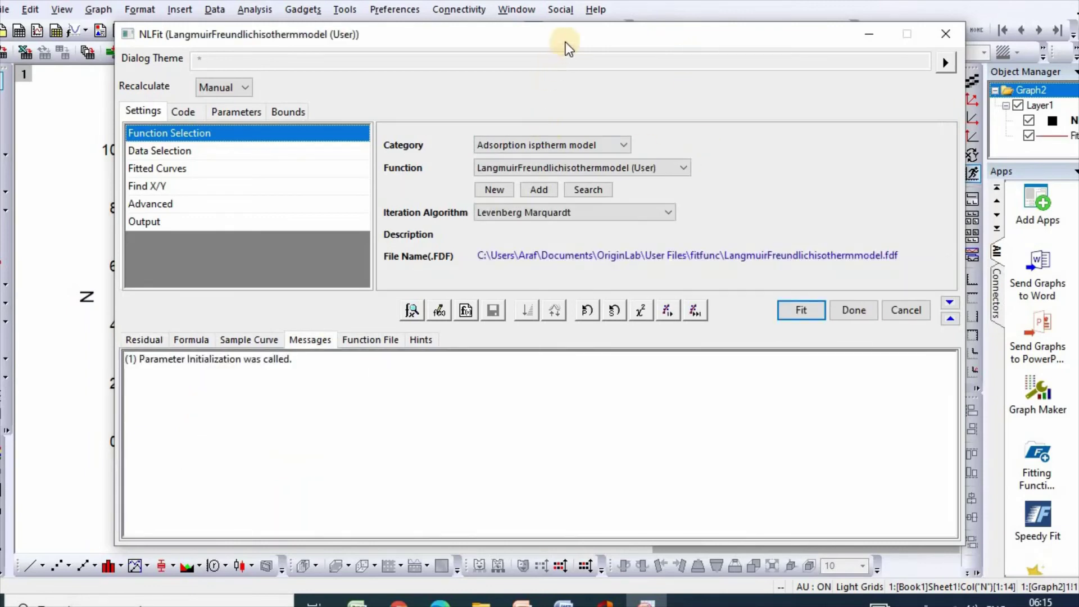
Step: Iterate the fit to convergence (Nmax≈9.92, K≈0.031, n≈1.22) and accept the results
mouse_move(592, 39)
mouse_down()
mouse_move(769, 18)
mouse_move(747, 13)
mouse_move(822, 32)
mouse_up()
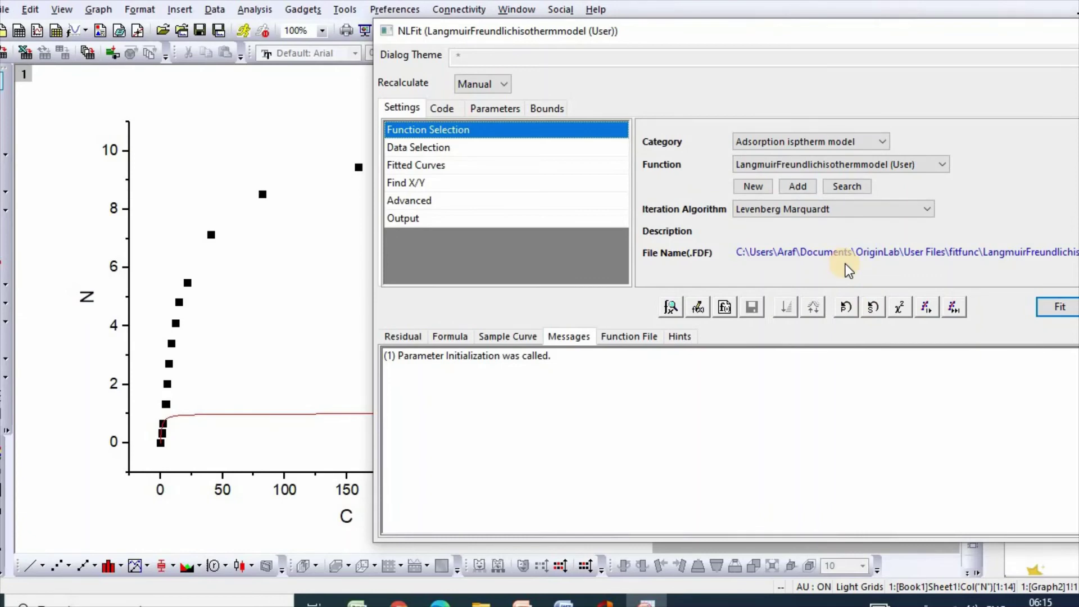
click(925, 308)
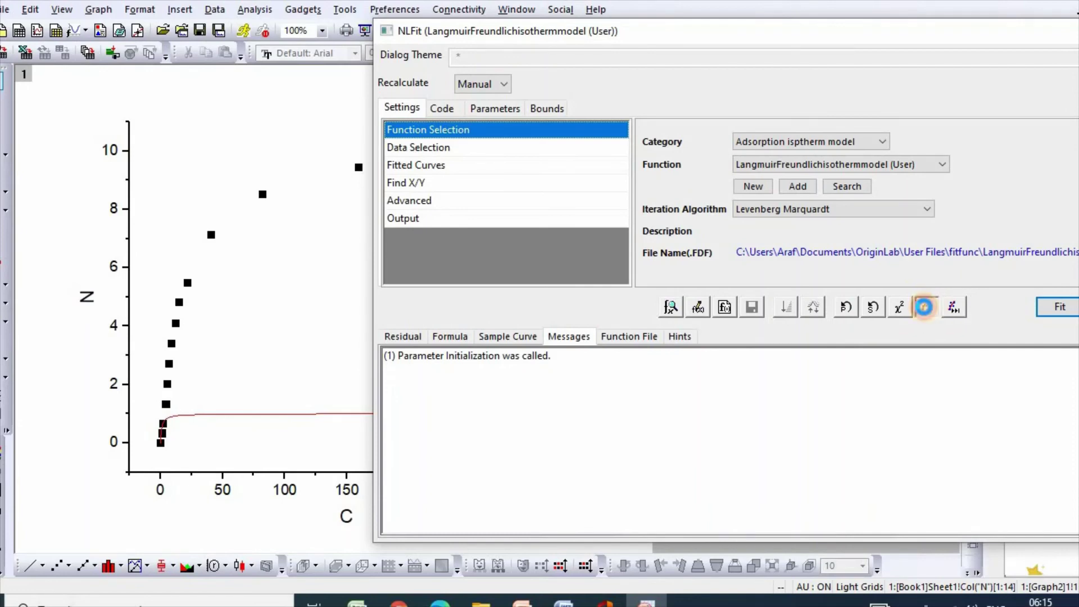
click(953, 305)
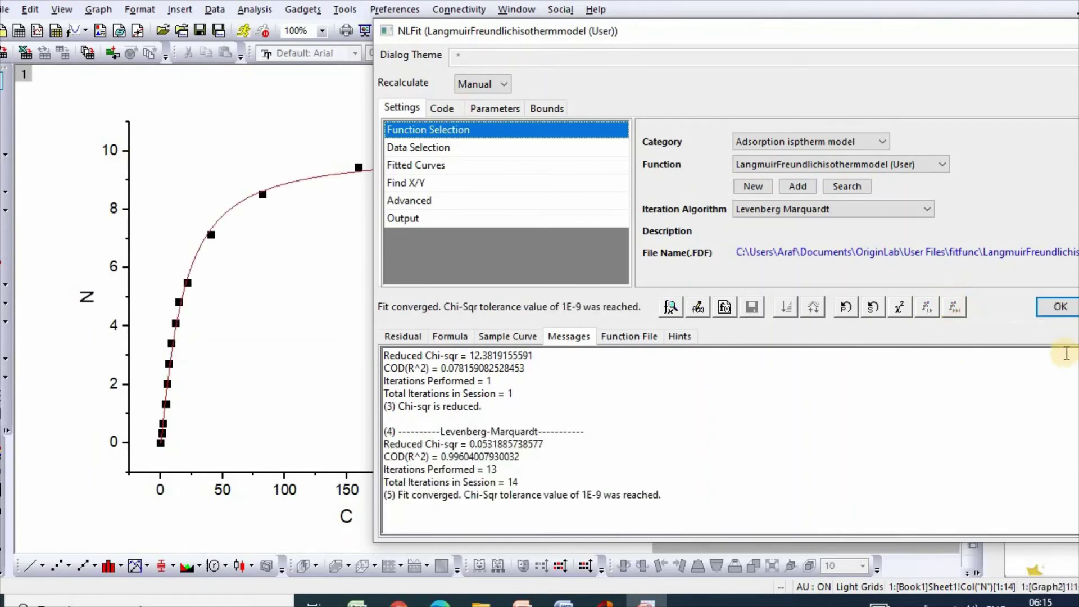
click(1059, 309)
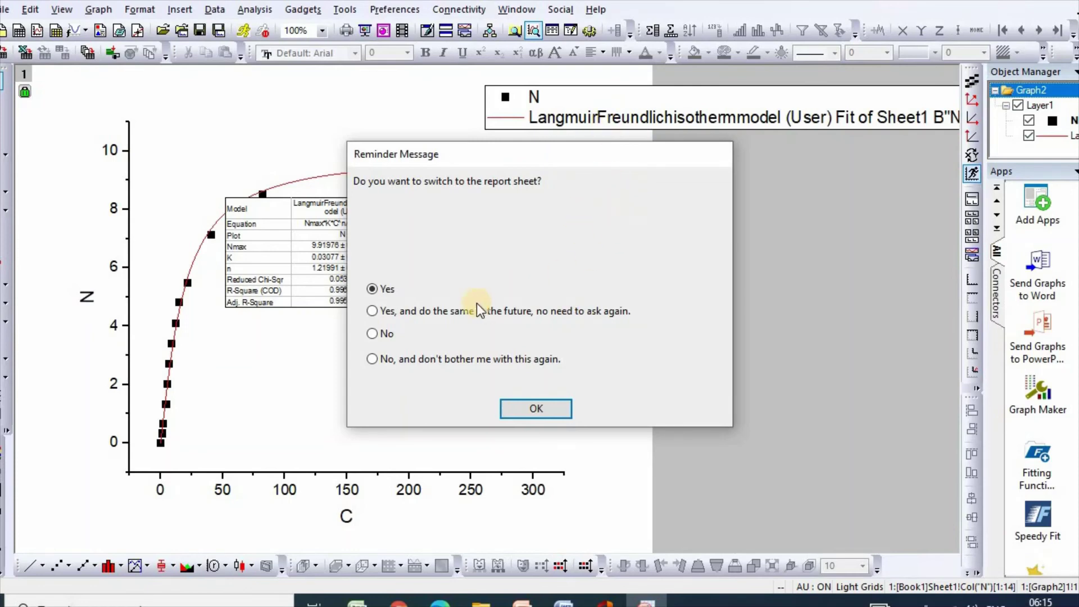
Step: Decline the report-sheet switch and drag the results table right of the curve
click(373, 332)
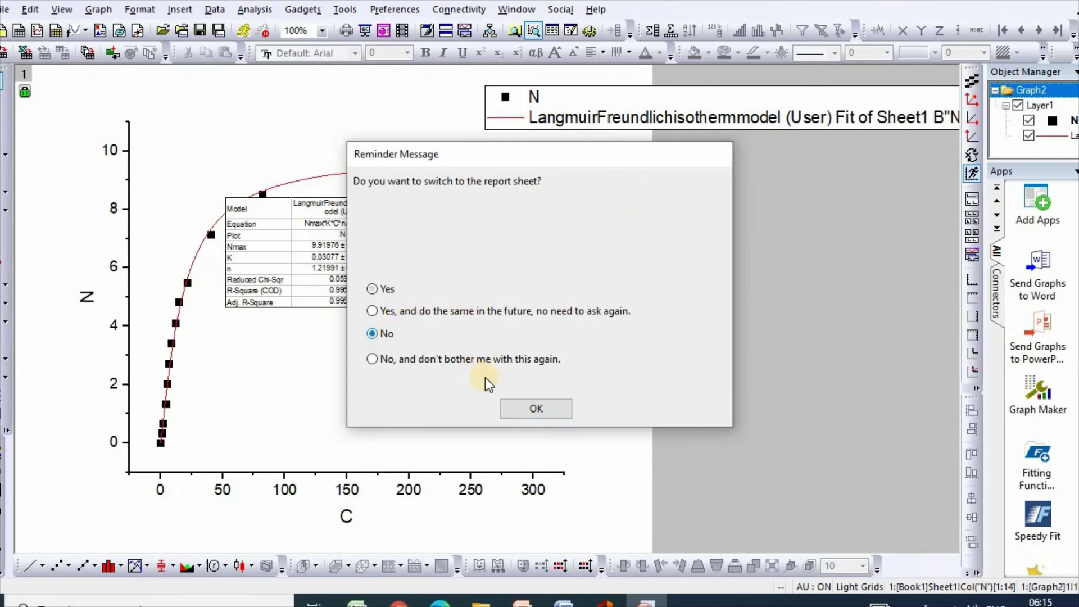
click(544, 407)
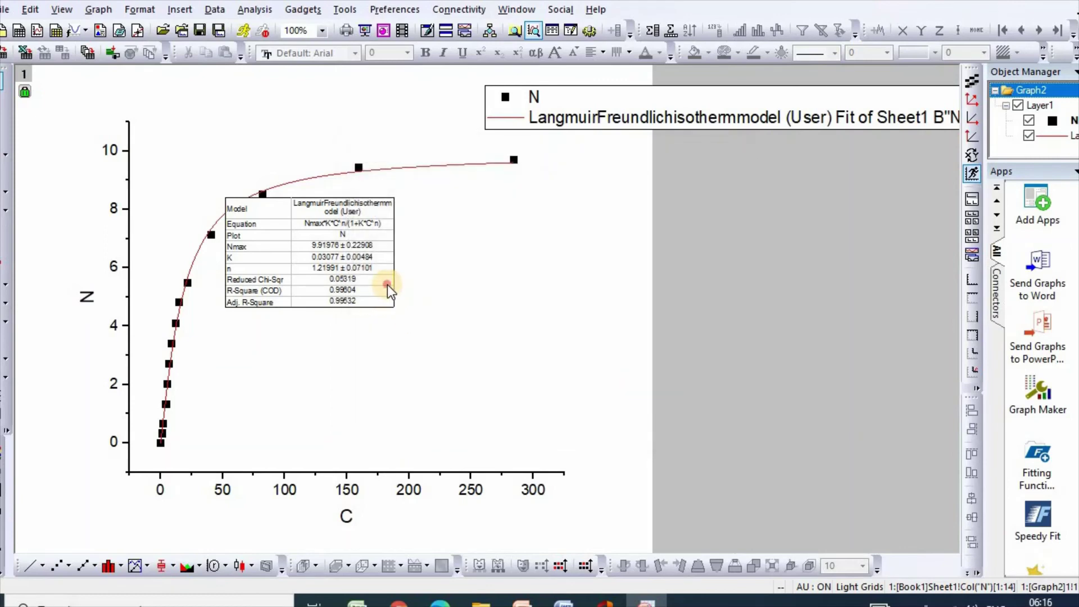
mouse_move(387, 285)
mouse_down()
mouse_move(783, 285)
mouse_move(822, 364)
mouse_up()
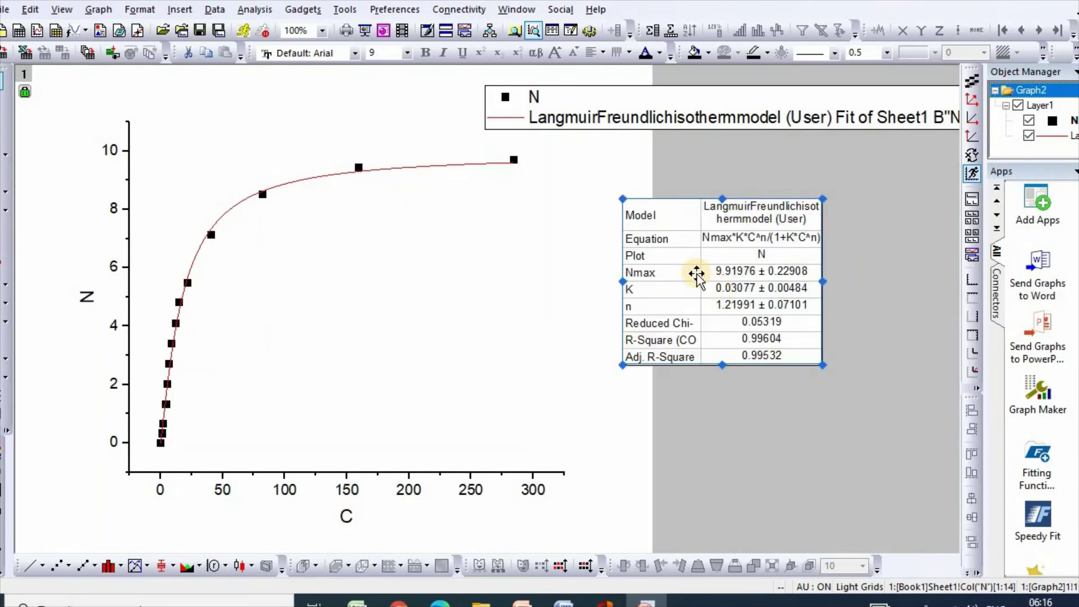